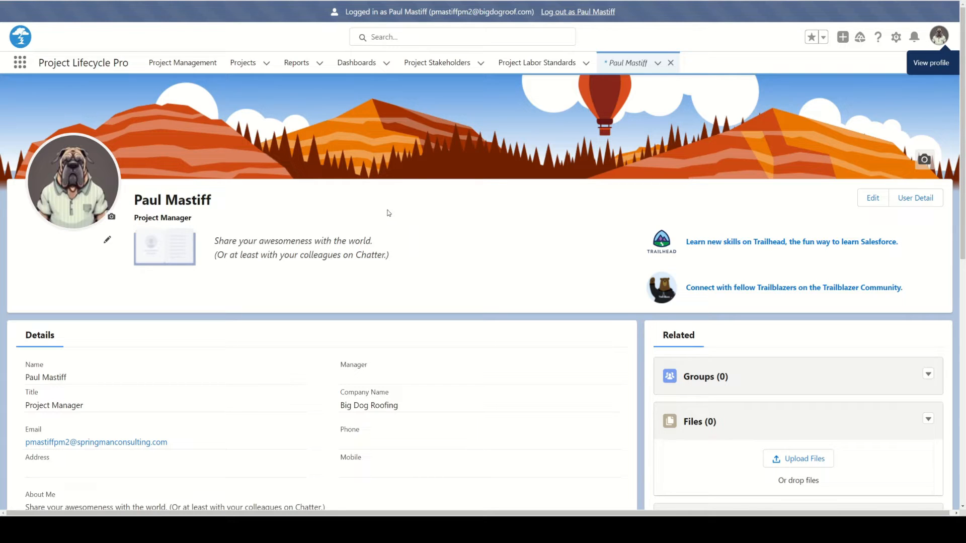
- Open the Dollar$ Cloud Upgrade project from the project management overview and show its related records
{"action": "left_click", "coordinate": [190, 67]}
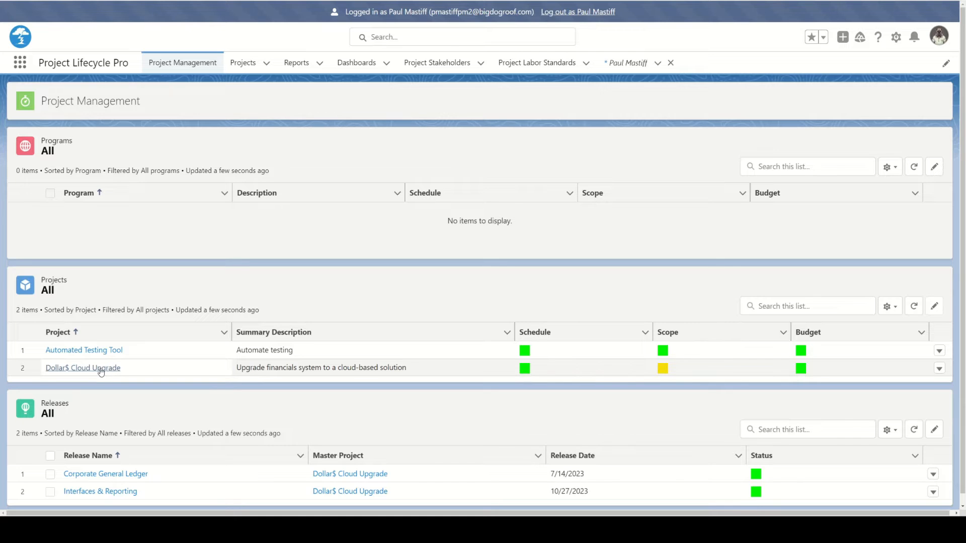
{"action": "left_click", "coordinate": [100, 370]}
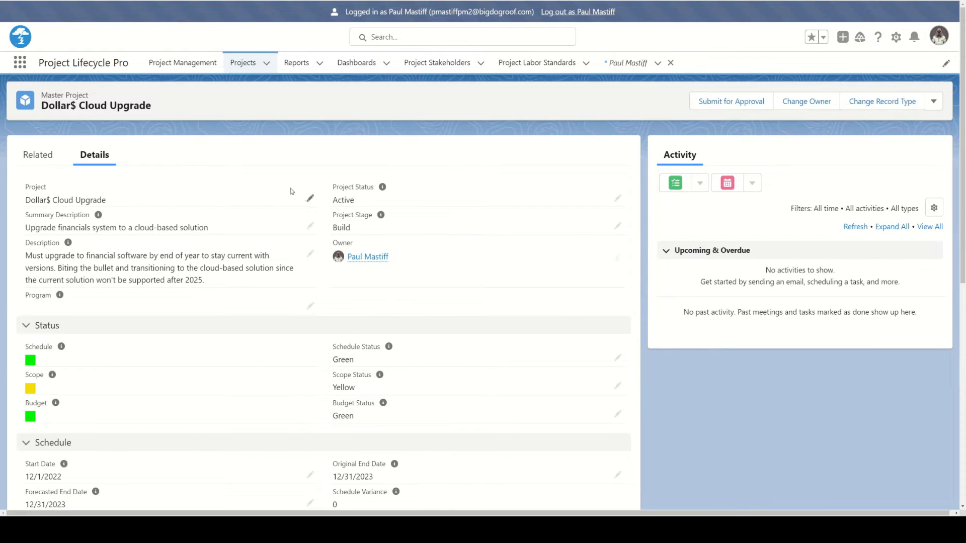
{"action": "left_click", "coordinate": [31, 158]}
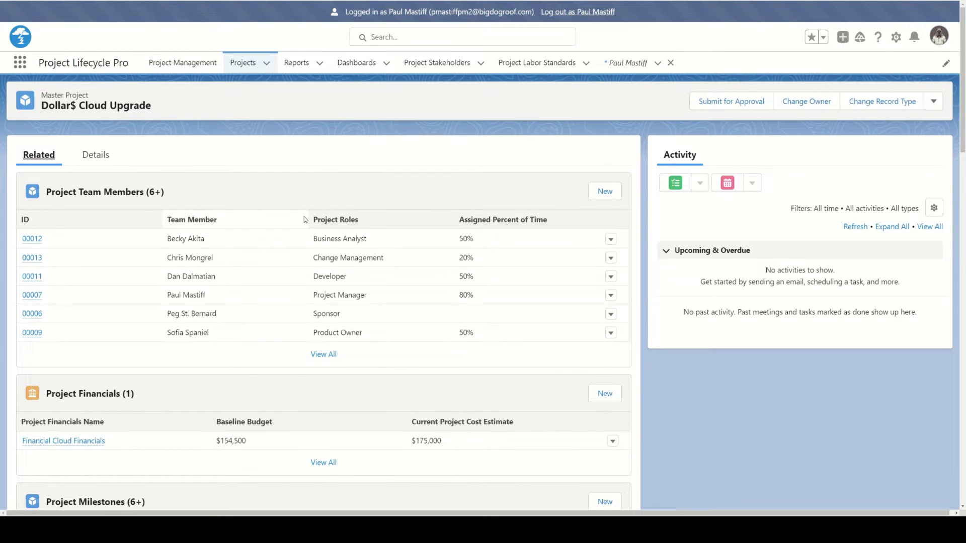
- Find the project's risks and open the 2023 Annual Close risk record
{"action": "scroll", "coordinate": [309, 228], "scroll_direction": "down", "scroll_amount": 4}
{"action": "scroll", "coordinate": [310, 229], "scroll_direction": "down", "scroll_amount": 8}
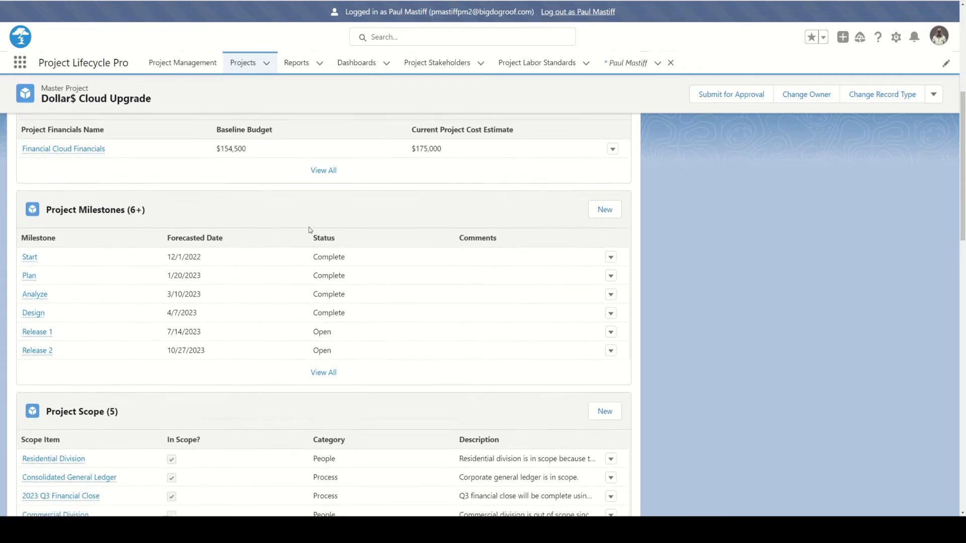
{"action": "scroll", "coordinate": [309, 227], "scroll_direction": "down", "scroll_amount": 2}
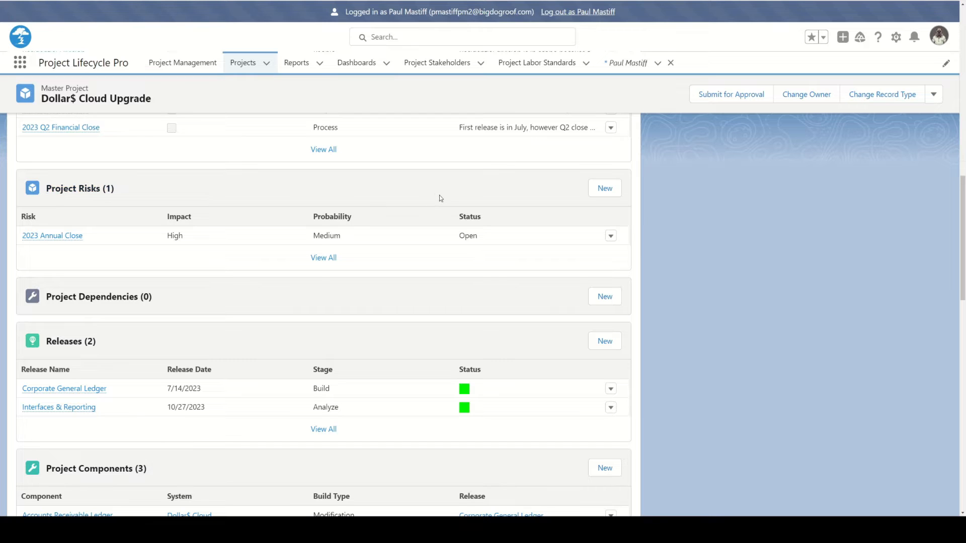
{"action": "mouse_move", "coordinate": [59, 238]}
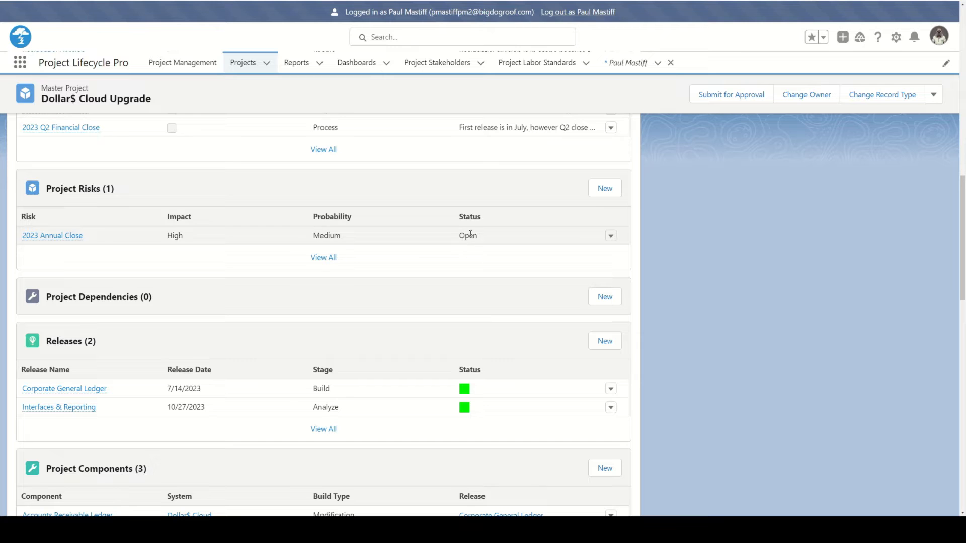
{"action": "left_click", "coordinate": [41, 241]}
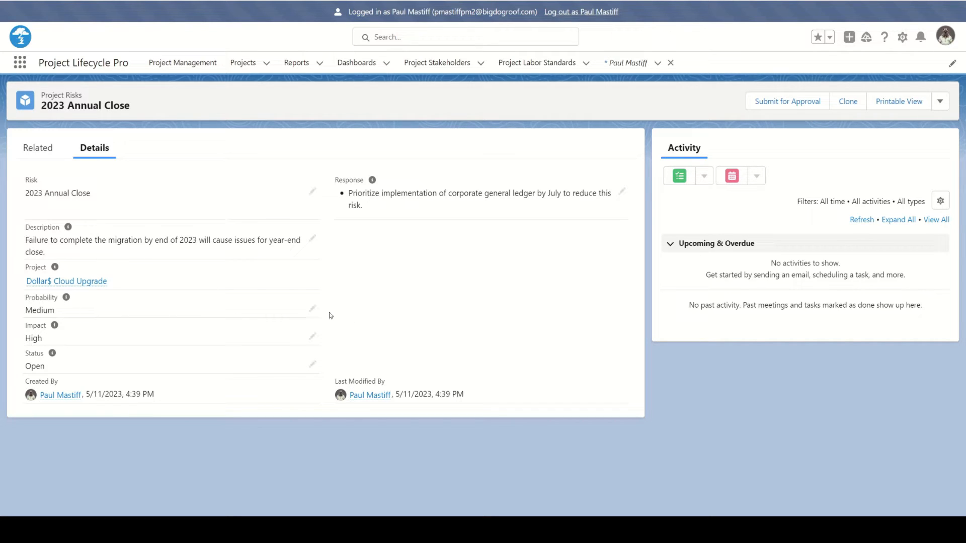
- Examine the choices for the 2023 Annual Close risk's probability, impact and status, leaving edit mode without saving
{"action": "left_click", "coordinate": [313, 308]}
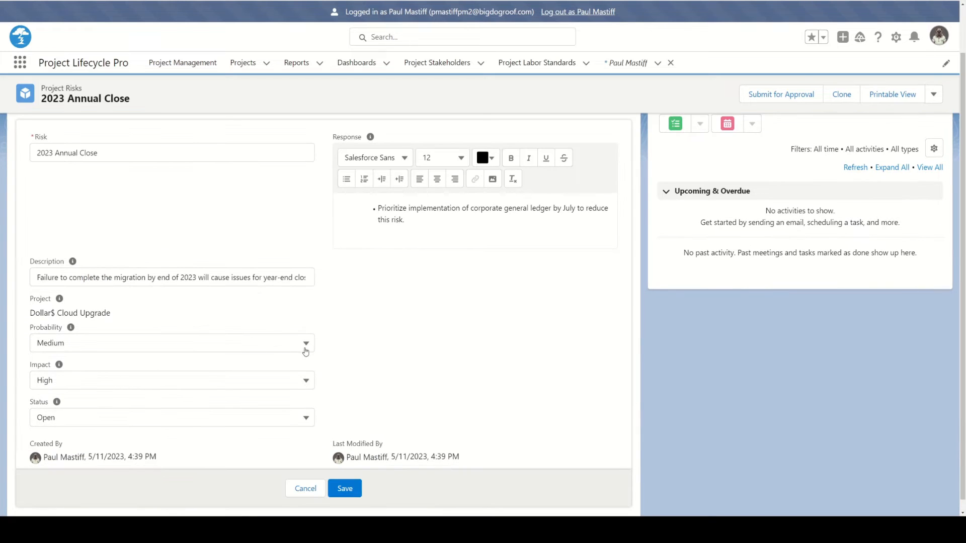
{"action": "left_click", "coordinate": [303, 347]}
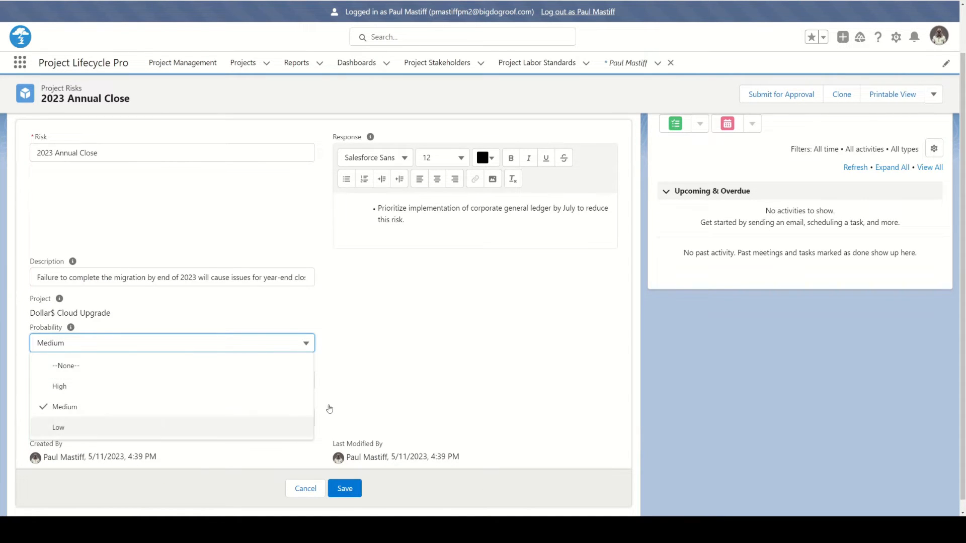
{"action": "left_click", "coordinate": [394, 371]}
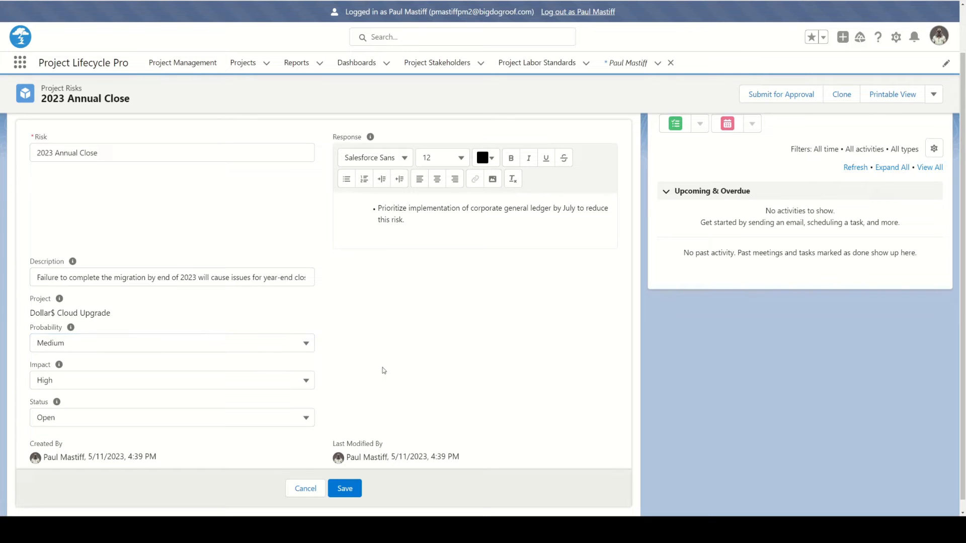
{"action": "left_click", "coordinate": [304, 384]}
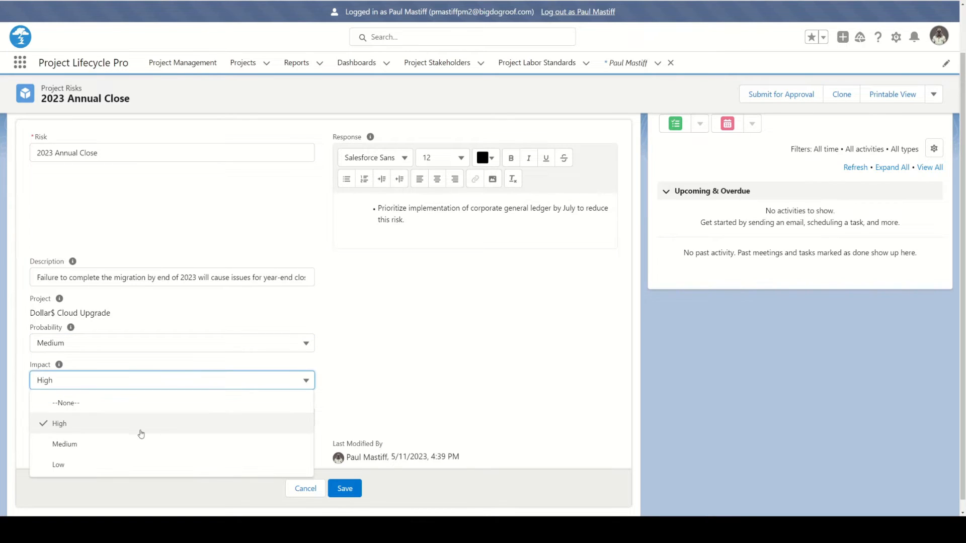
{"action": "left_click", "coordinate": [371, 402]}
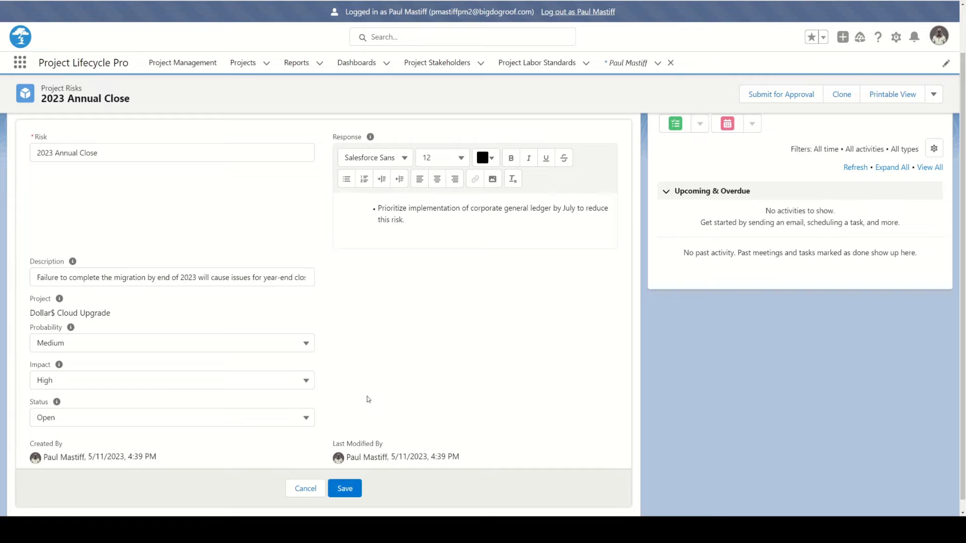
{"action": "scroll", "coordinate": [369, 392], "scroll_direction": "down", "scroll_amount": 1}
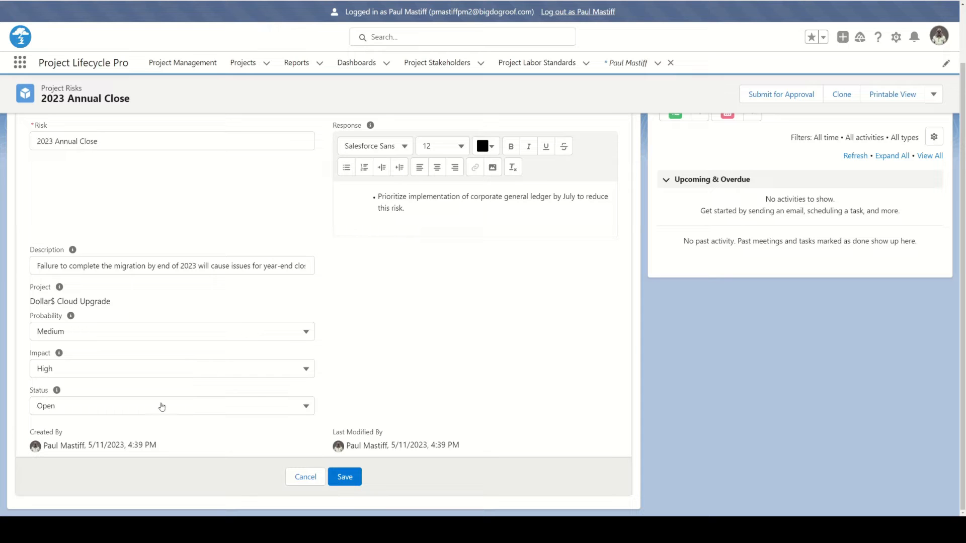
{"action": "left_click", "coordinate": [301, 406]}
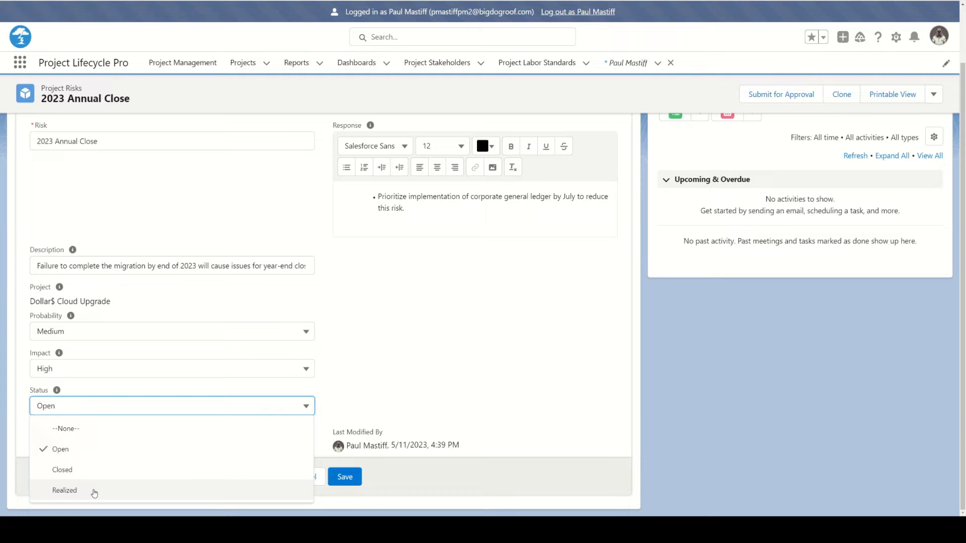
{"action": "left_click", "coordinate": [401, 369]}
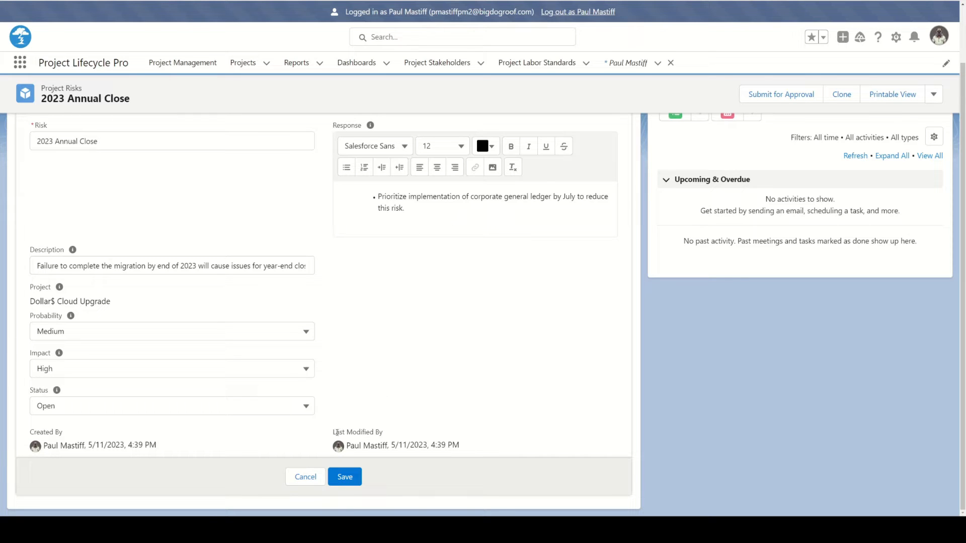
{"action": "left_click", "coordinate": [304, 477]}
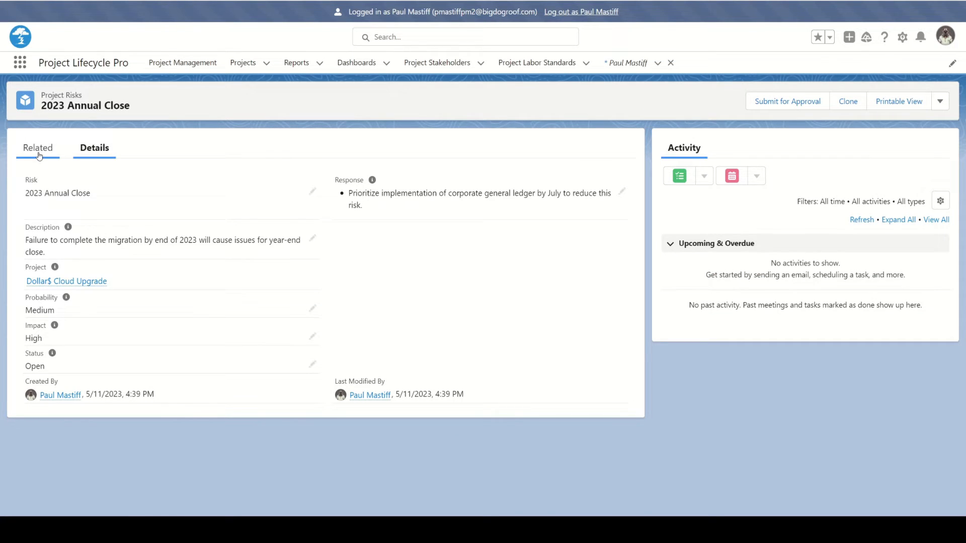
- View the risk's related files and return to the Dollar$ Cloud Upgrade project
{"action": "left_click", "coordinate": [42, 156]}
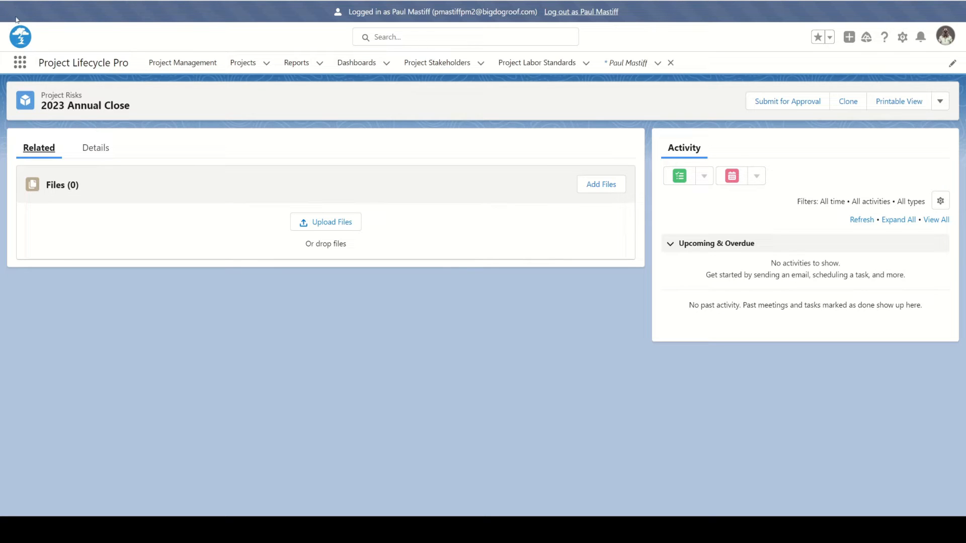
{"action": "key", "text": "alt+Left"}
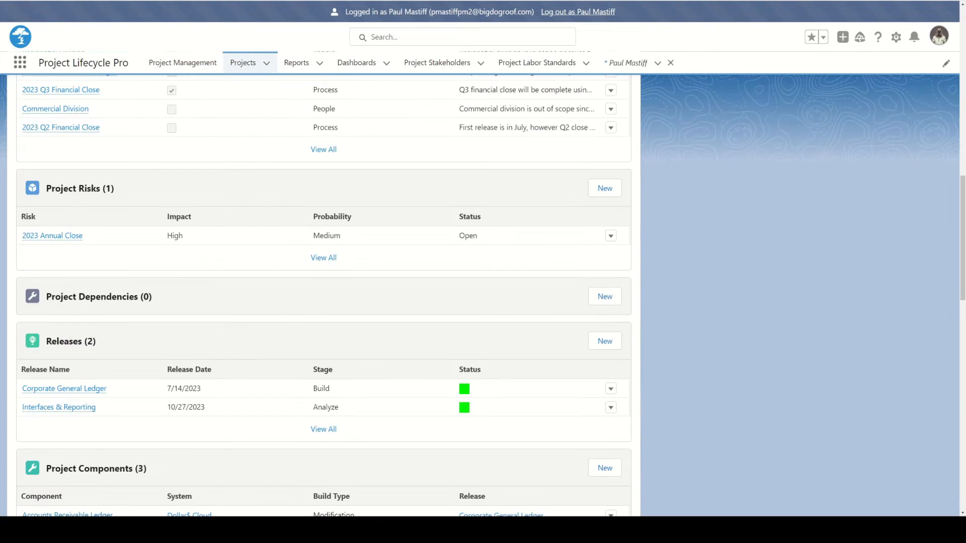
- Start a new project risk for Dollar$ Cloud Upgrade and name it "Interface Upgrade Timing"
{"action": "left_click", "coordinate": [606, 189]}
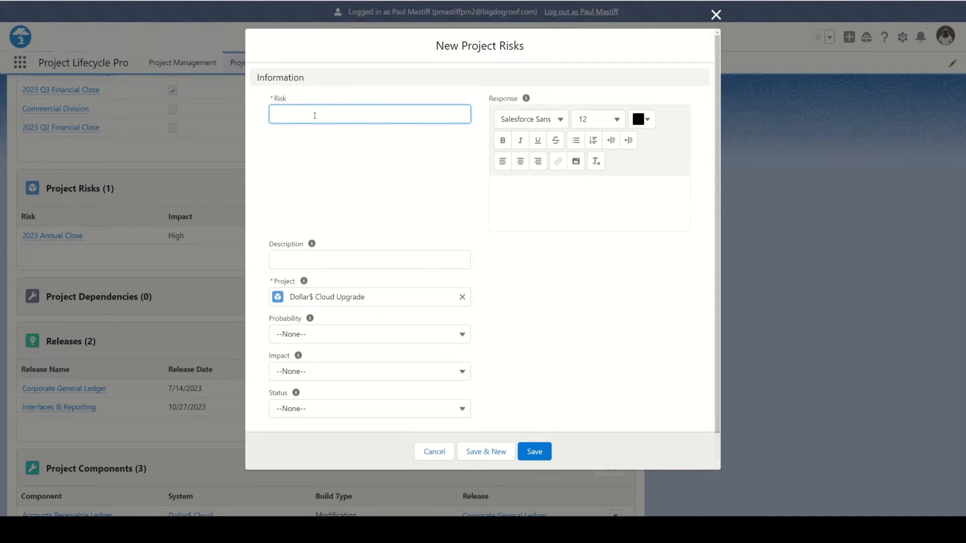
{"action": "type", "text": "Interface Upgrade Timing"}
- Enter the risk description "Corporate interface tool (SpiderWays) will no longer be supported as of Dec 31, 2023. Cannot deploy until SpiderWays is upgraded."
{"action": "left_click", "coordinate": [287, 262]}
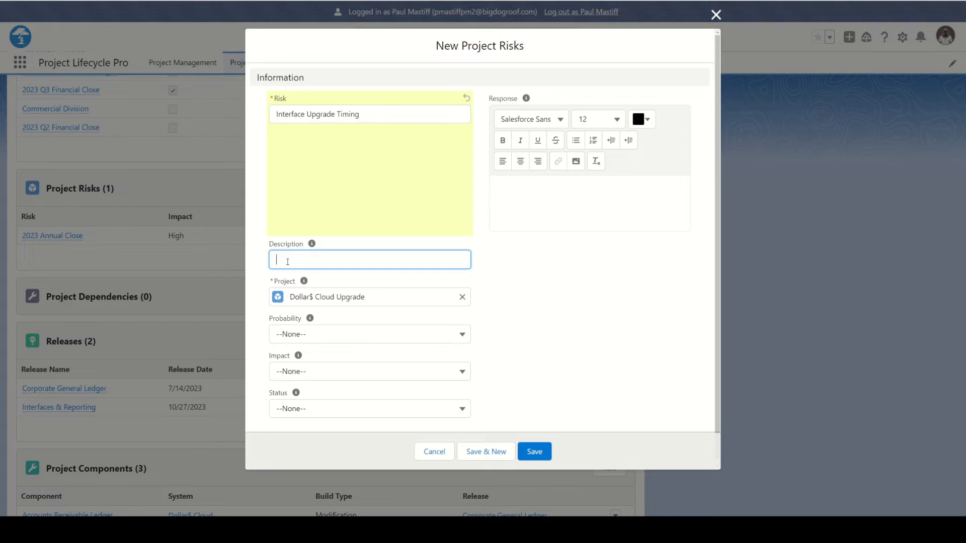
{"action": "type", "text": "Corporate interface tool (SpiderWays) will"}
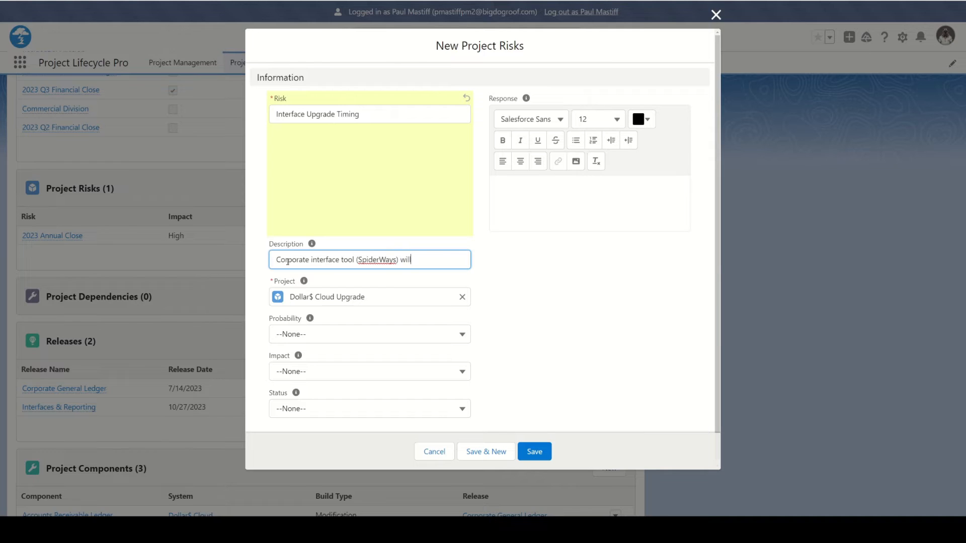
{"action": "type", "text": " no longer be suppo"}
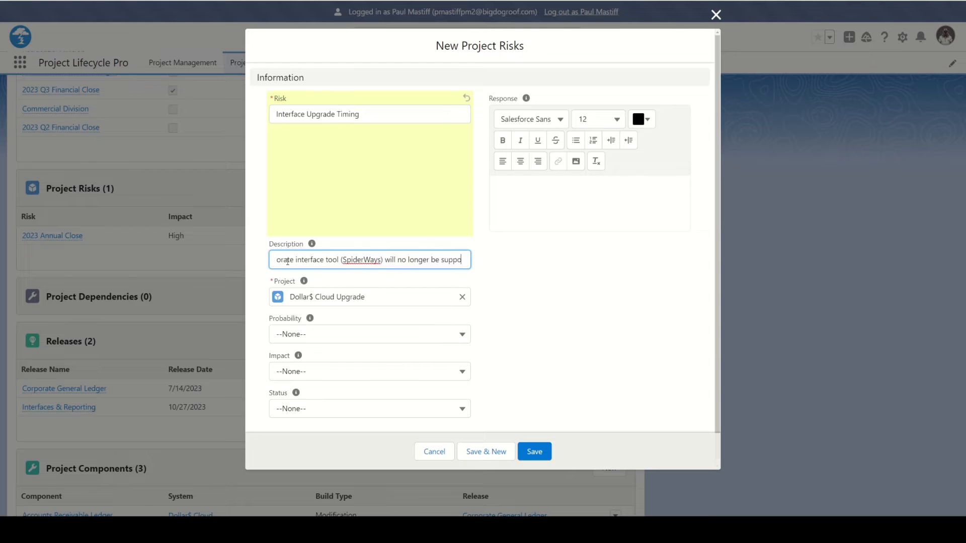
{"action": "type", "text": "rted as of"}
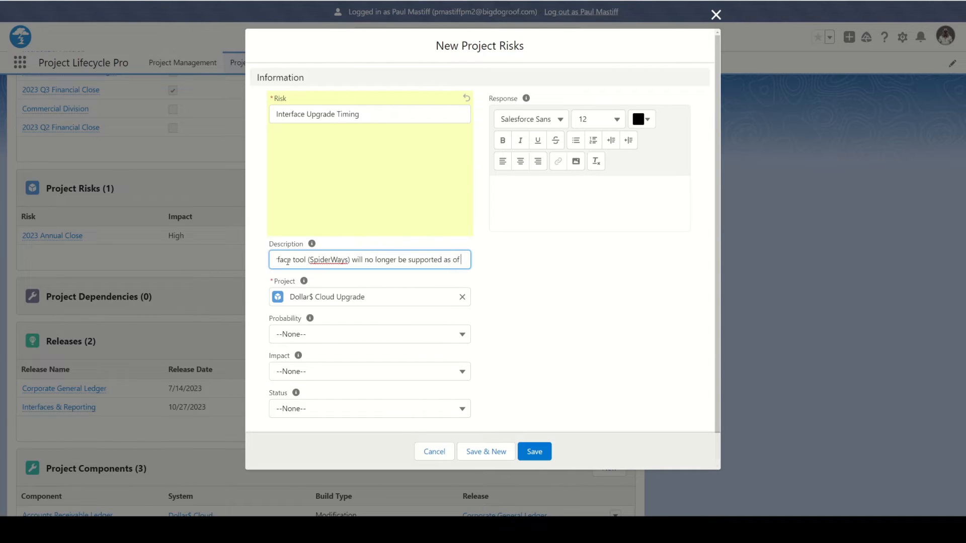
{"action": "type", "text": " Dec"}
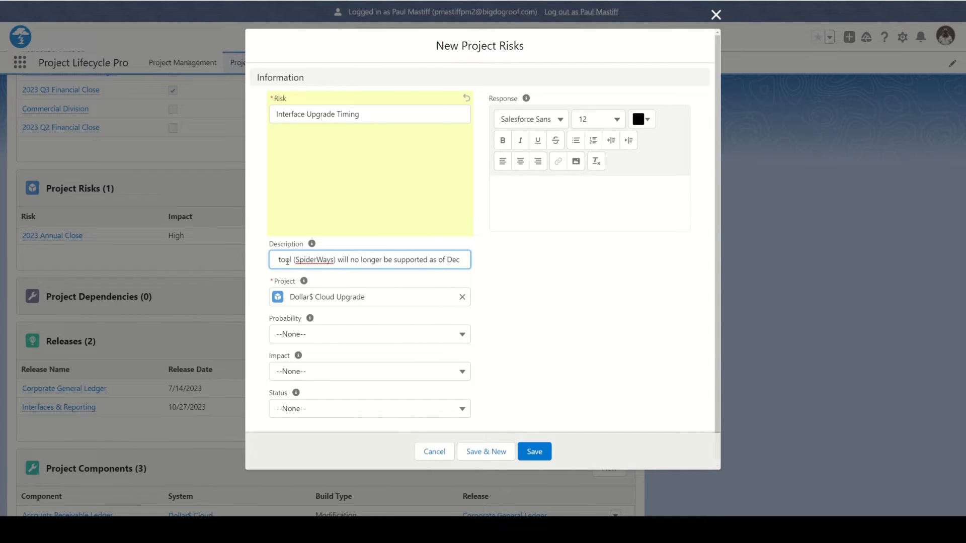
{"action": "type", "text": " 31, 2023"}
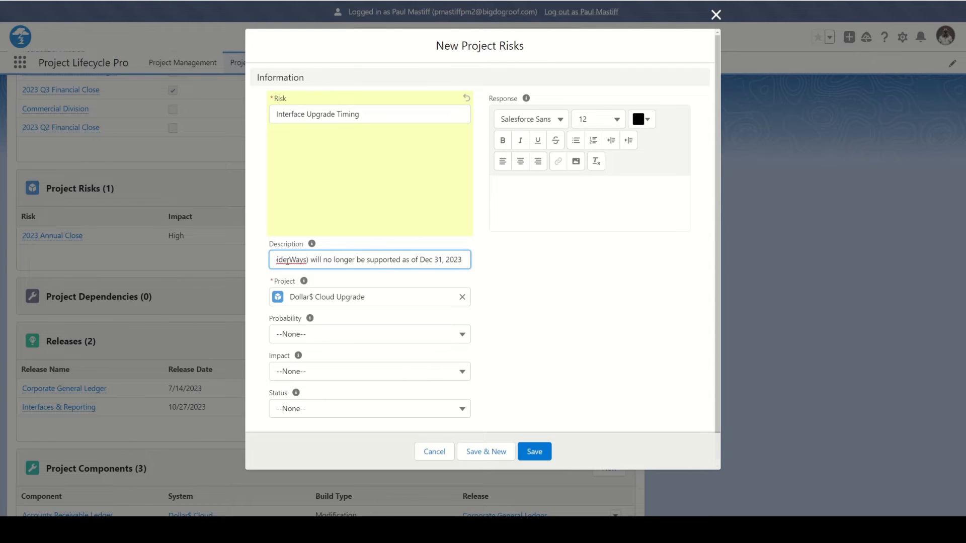
{"action": "type", "text": ". "}
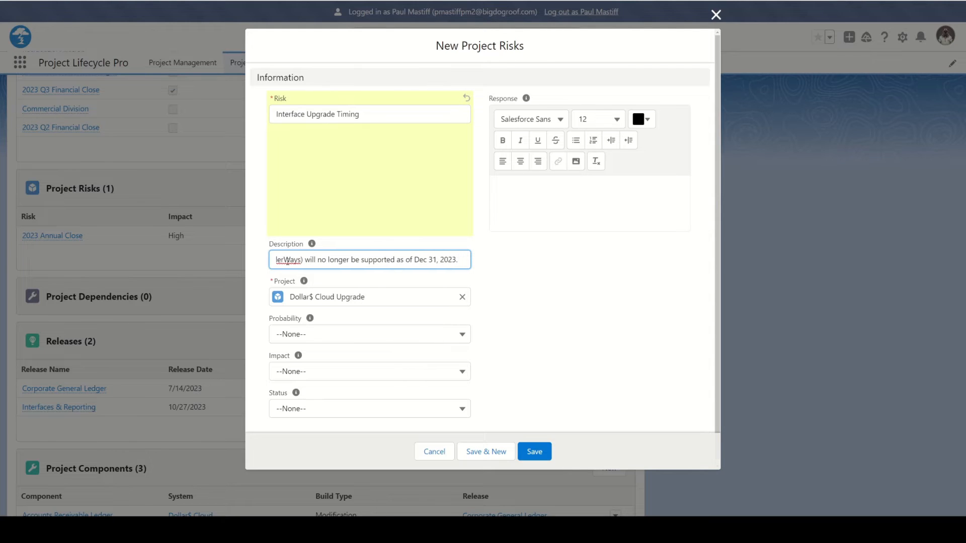
{"action": "type", "text": " Cannot"}
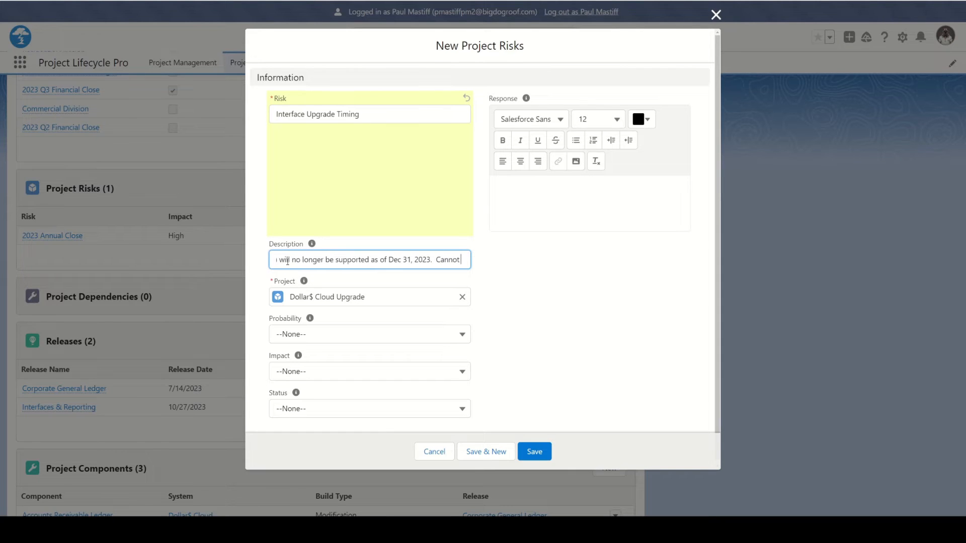
{"action": "type", "text": " deploy un"}
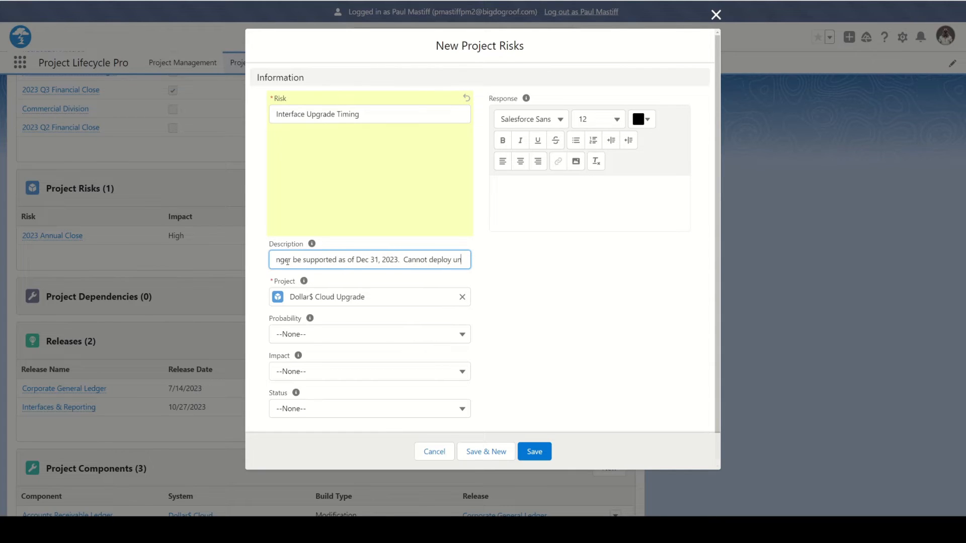
{"action": "type", "text": "til Spid"}
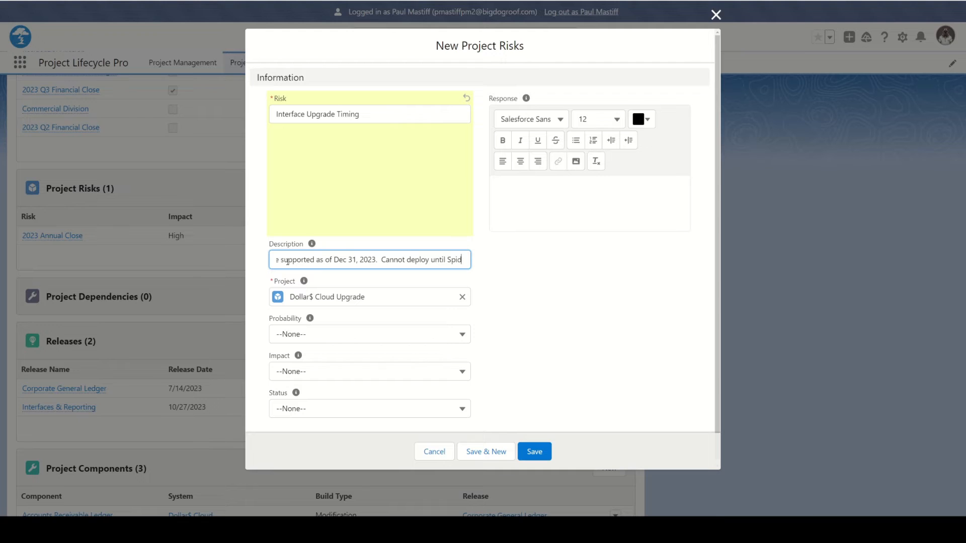
{"action": "type", "text": "erWays is u"}
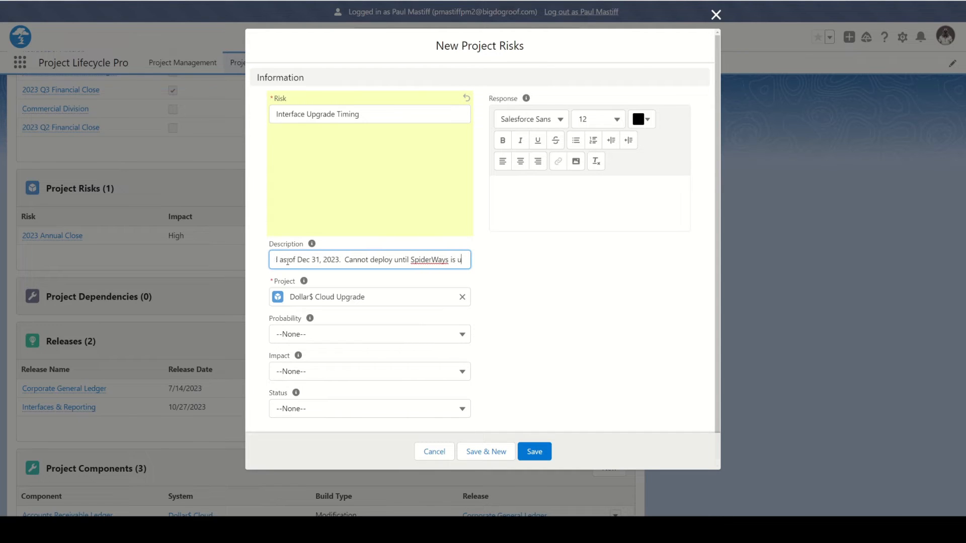
{"action": "type", "text": "pgr"}
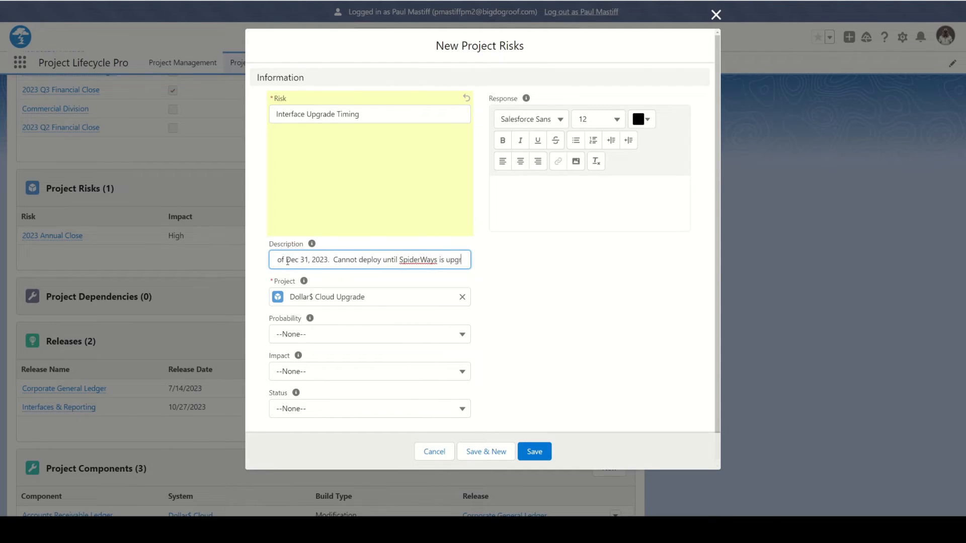
{"action": "type", "text": "aded."}
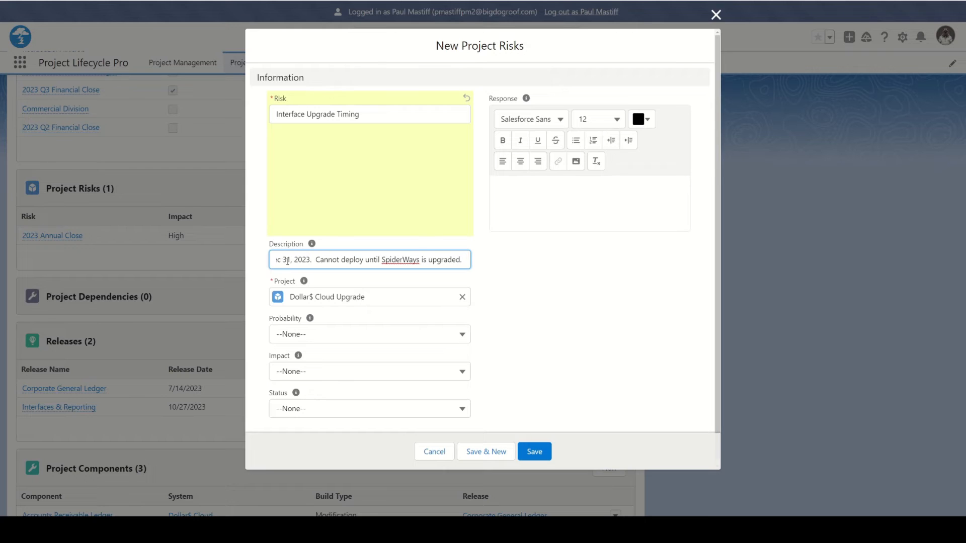
{"action": "left_click", "coordinate": [501, 338]}
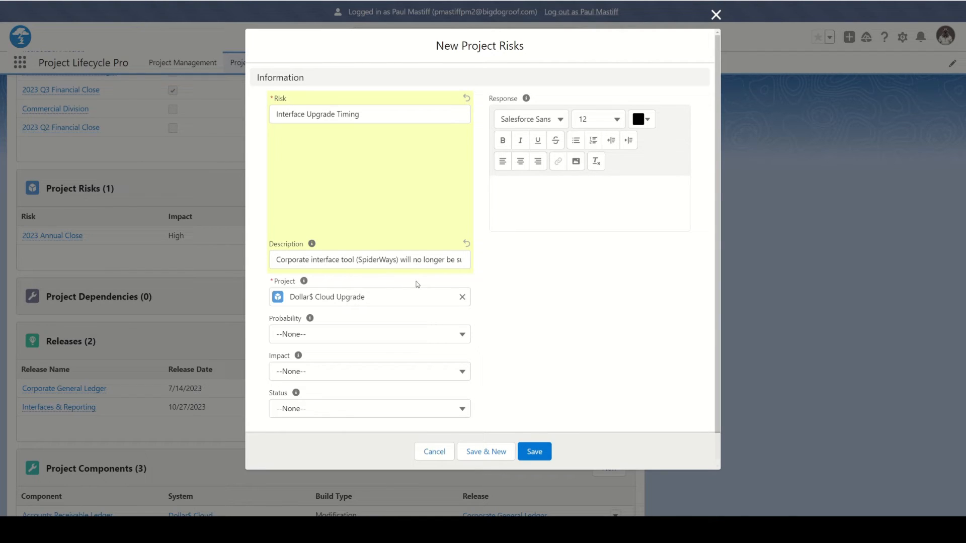
- Set the new risk's probability to Medium, its impact to High and its status to Open
{"action": "left_click", "coordinate": [463, 339]}
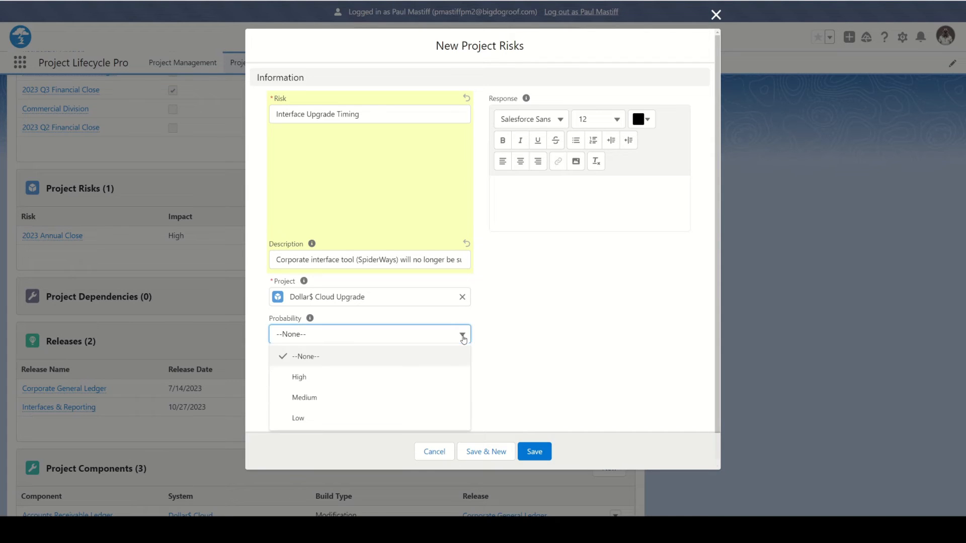
{"action": "left_click", "coordinate": [333, 403]}
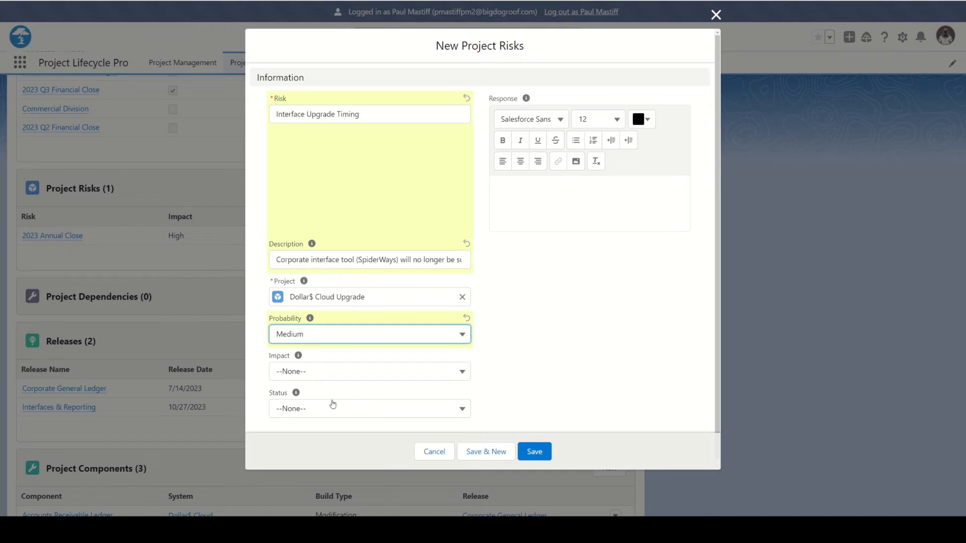
{"action": "left_click", "coordinate": [463, 378]}
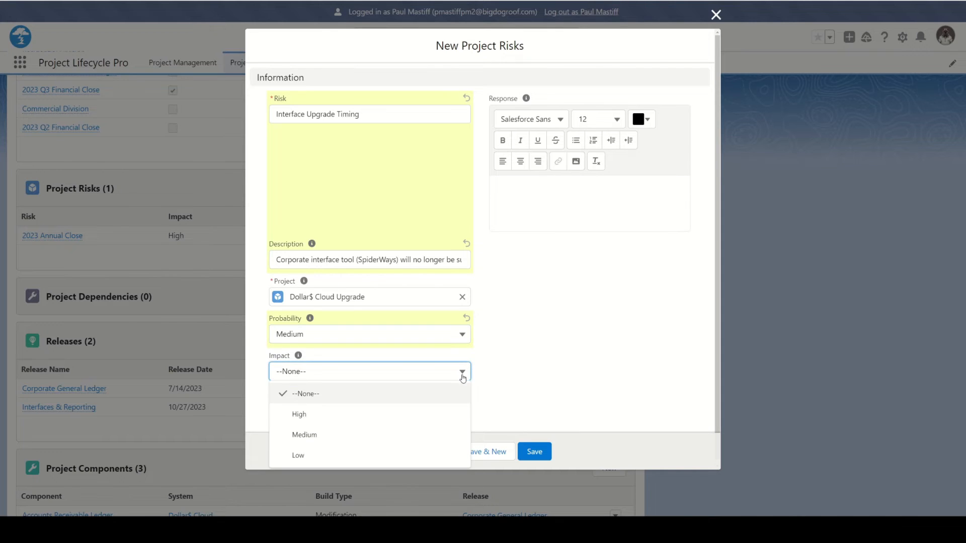
{"action": "left_click", "coordinate": [354, 417]}
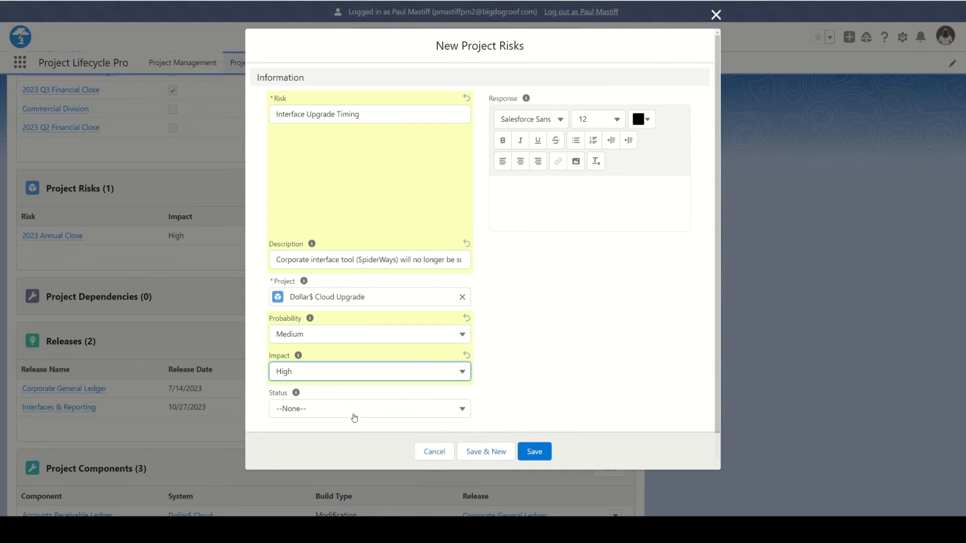
{"action": "left_click", "coordinate": [463, 414]}
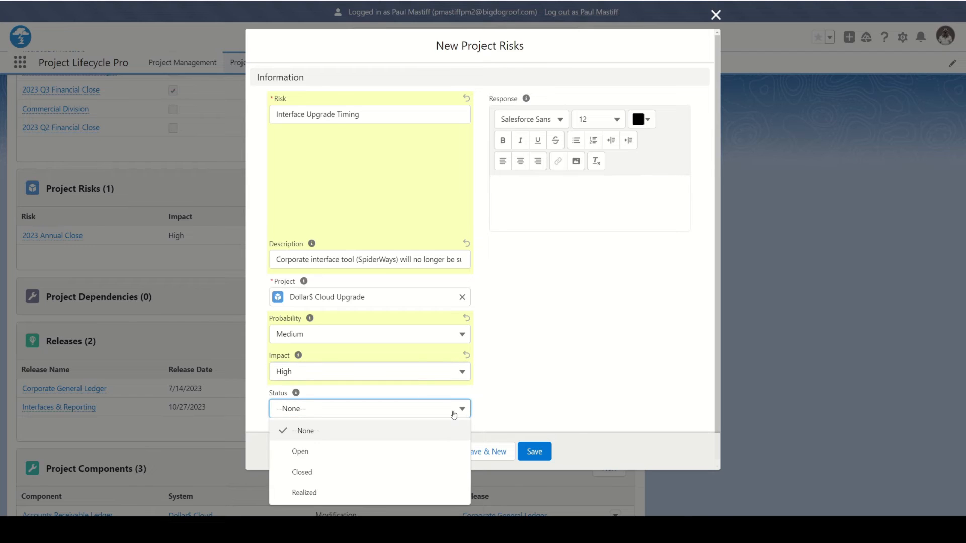
{"action": "left_click", "coordinate": [330, 451]}
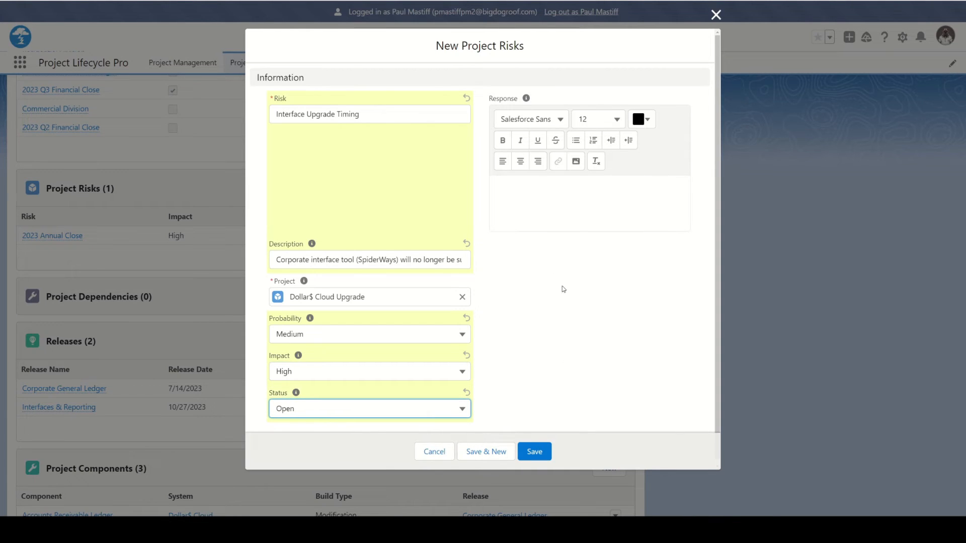
- Enter the first bulleted response "Dollar$ Cloud Dev and UAT environment install latest version of SpiderWays by June, so replacement interfaces built on the latest version."
{"action": "left_click", "coordinate": [521, 189]}
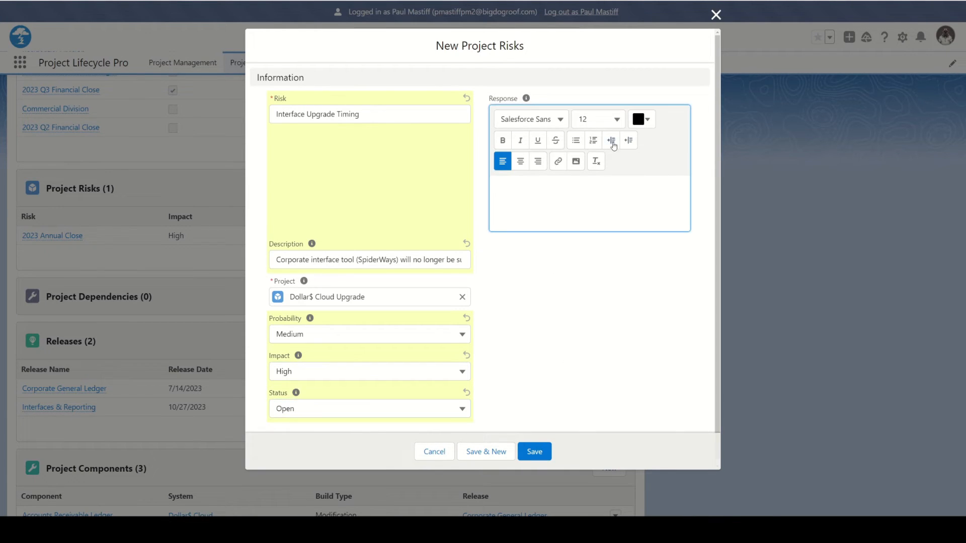
{"action": "left_click", "coordinate": [576, 140]}
{"action": "type", "text": "Dollar$ Cloud"}
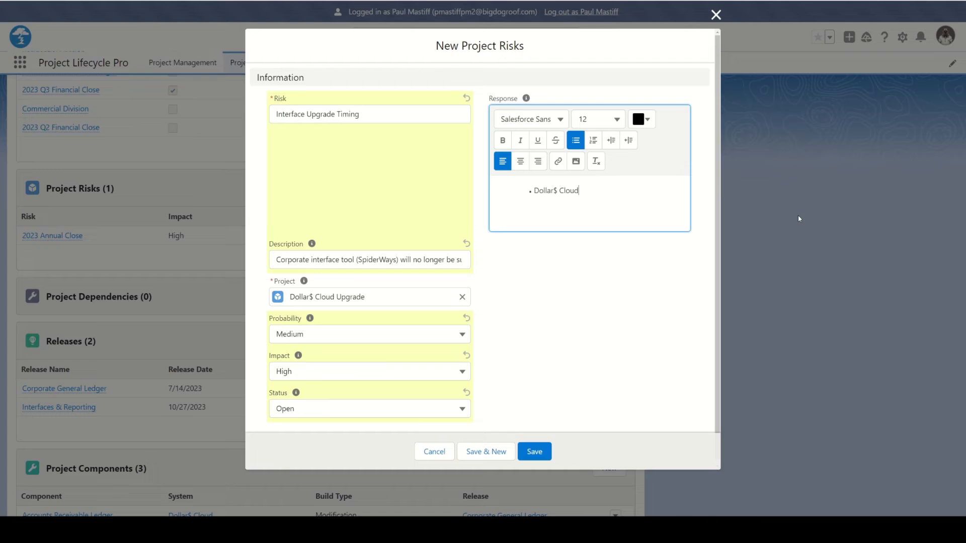
{"action": "type", "text": " Dev and UAT environment install latest version of SpiderWays"}
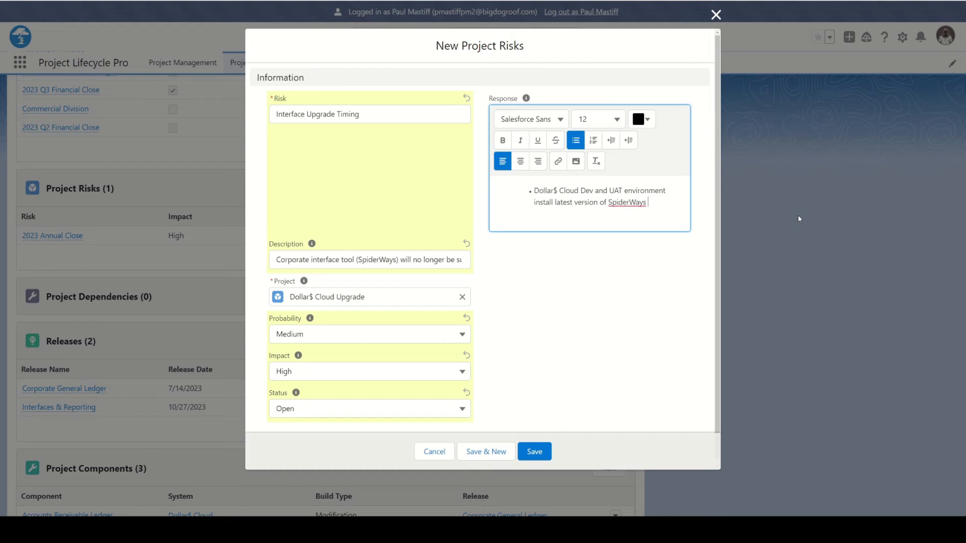
{"action": "type", "text": " by June, so replacement in"}
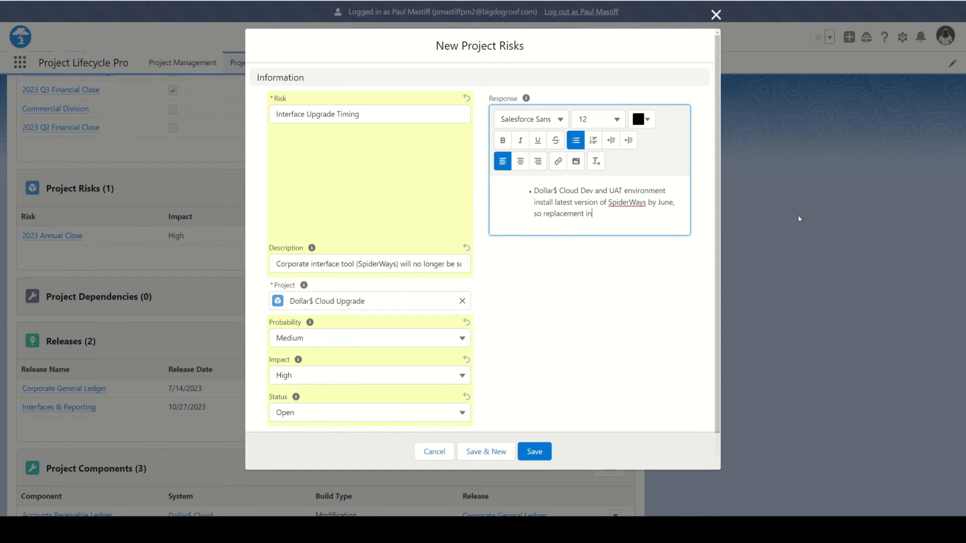
{"action": "type", "text": "terfaces built on the latest version."}
- Add the response bullet "Use SpiderWays Project labor that was scheduled to test financial interfaces, to accelerate regression testing of other interfaces."
{"action": "key", "text": "Return"}
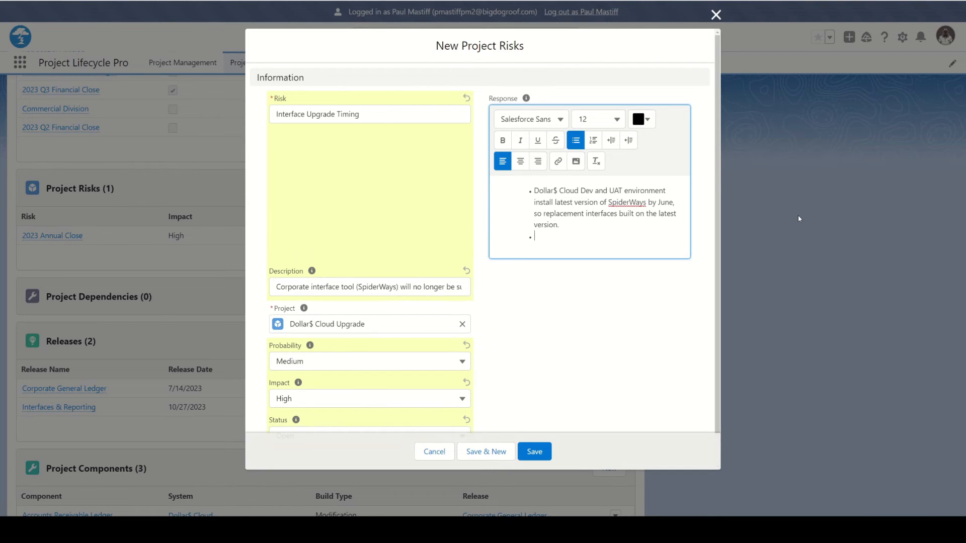
{"action": "type", "text": "Use SpiderWays Project labo"}
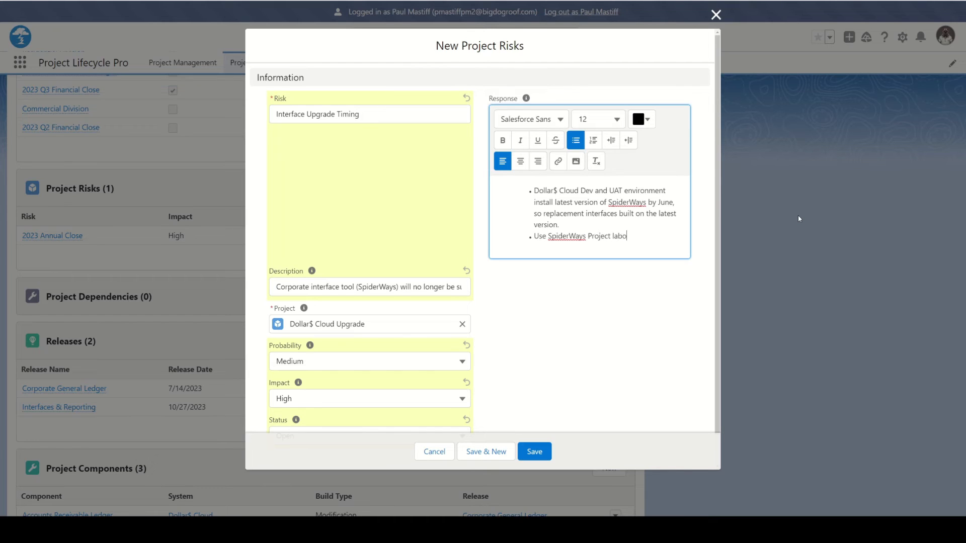
{"action": "type", "text": "r that was scheduled "}
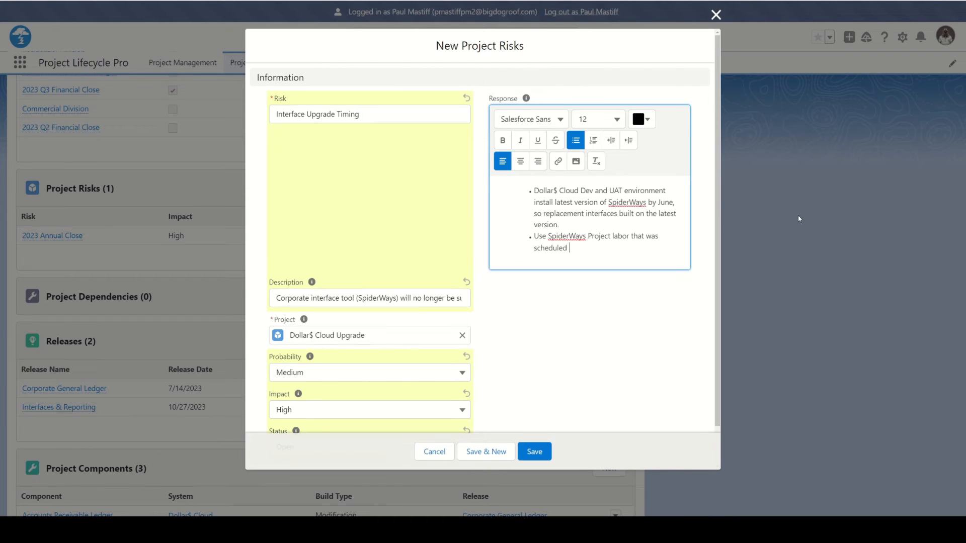
{"action": "type", "text": "to test financial interfaces, to accelerate e"}
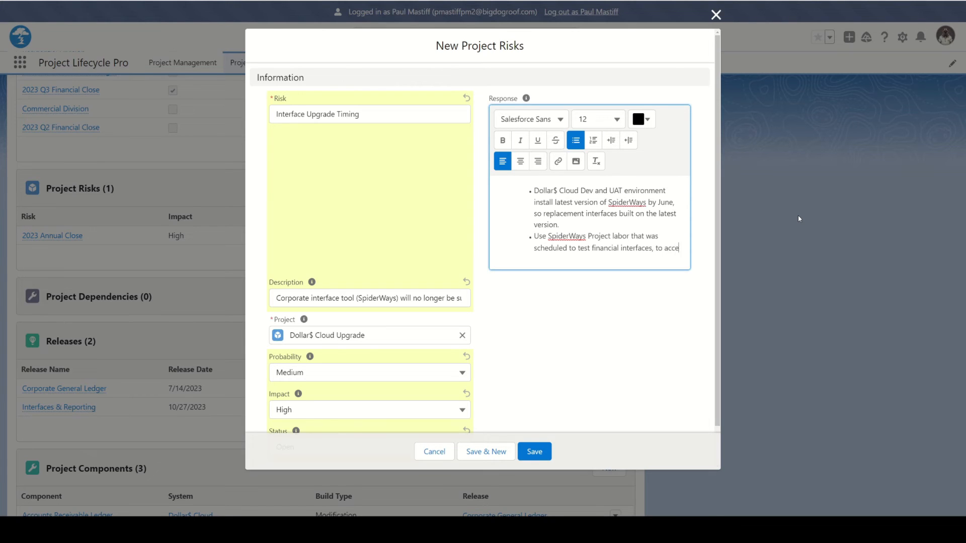
{"action": "key", "text": "BackSpace"}
{"action": "type", "text": "regression testing of oteh"}
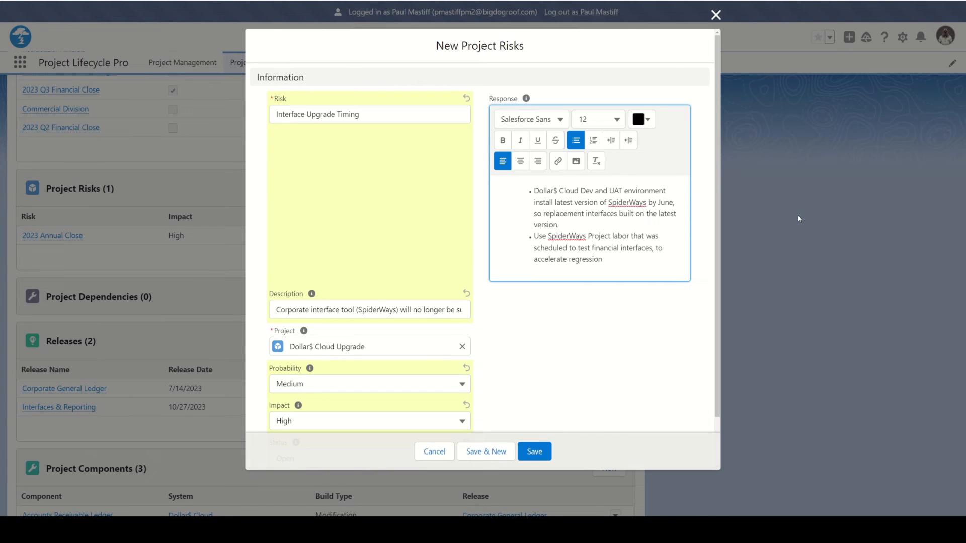
{"action": "key", "text": "BackSpace"}
{"action": "key", "text": "BackSpace"}
{"action": "type", "text": "her interfaces and target"}
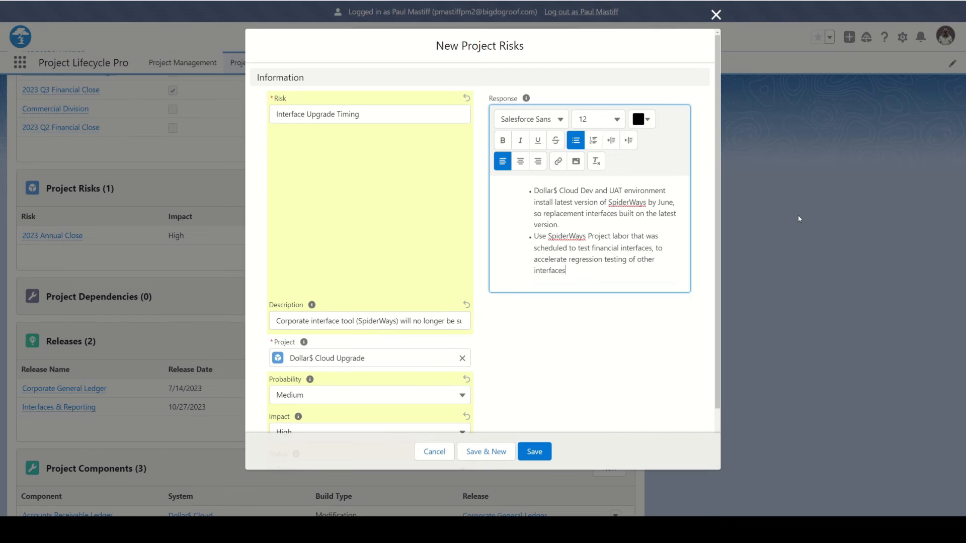
{"action": "key", "text": "BackSpace"}
{"action": "key", "text": "BackSpace"}
{"action": "key", "text": "BackSpace"}
{"action": "key", "text": "BackSpace"}
{"action": "key", "text": "BackSpace"}
{"action": "key", "text": "BackSpace"}
{"action": "key", "text": "BackSpace"}
{"action": "key", "text": "BackSpace"}
{"action": "key", "text": "BackSpace"}
{"action": "key", "text": "BackSpace"}
{"action": "key", "text": "BackSpace"}
{"action": "type", "text": "."}
- Add the response bullet "Moved up target production deployment of SpiderWays latest version to 8/30/2023." and save the risk
{"action": "key", "text": "Return"}
{"action": "type", "text": "Moved"}
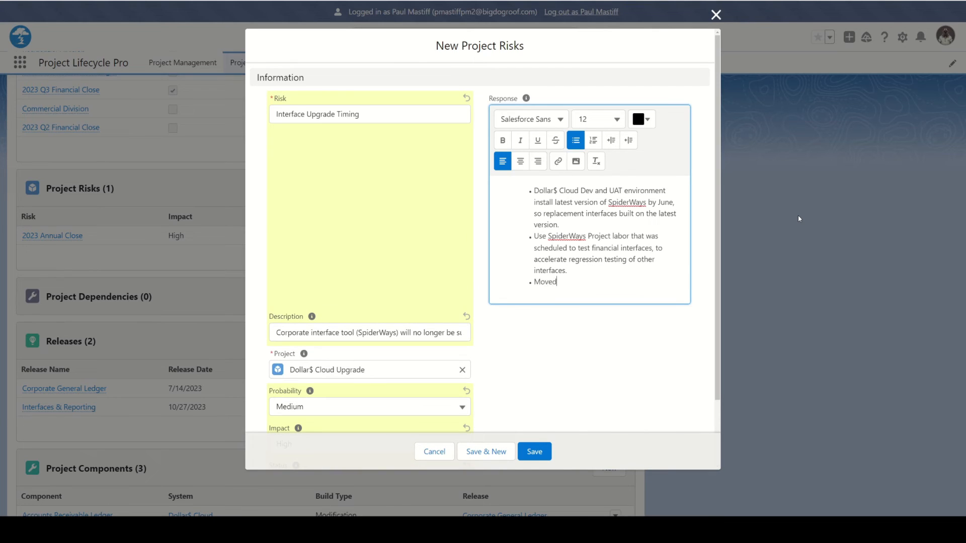
{"action": "type", "text": " up target production deployment of SpiderWays "}
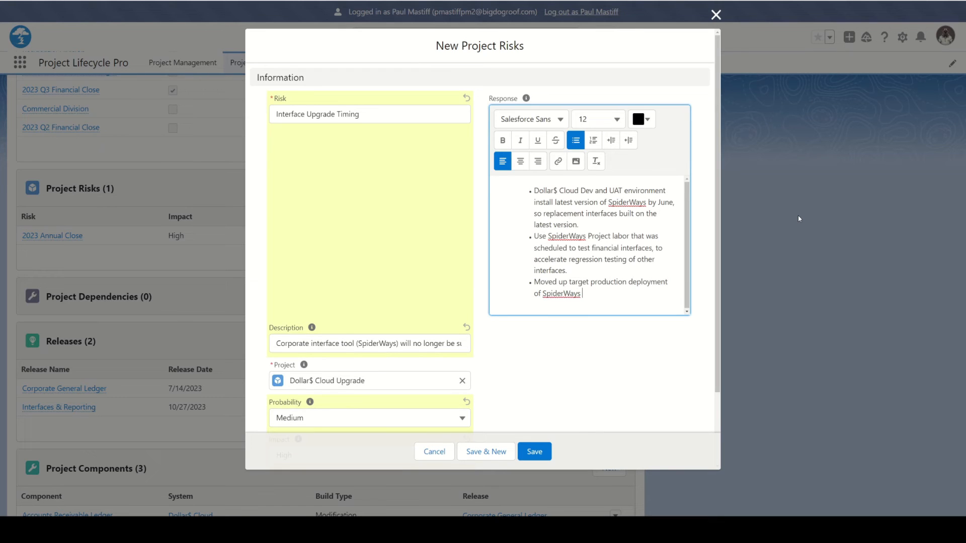
{"action": "type", "text": "latest version to 8/30/2023."}
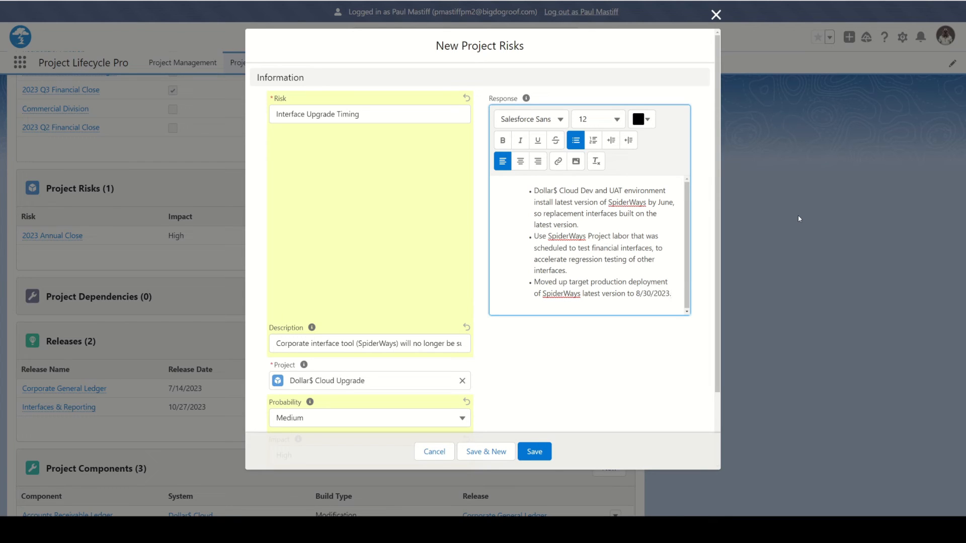
{"action": "left_click", "coordinate": [546, 454]}
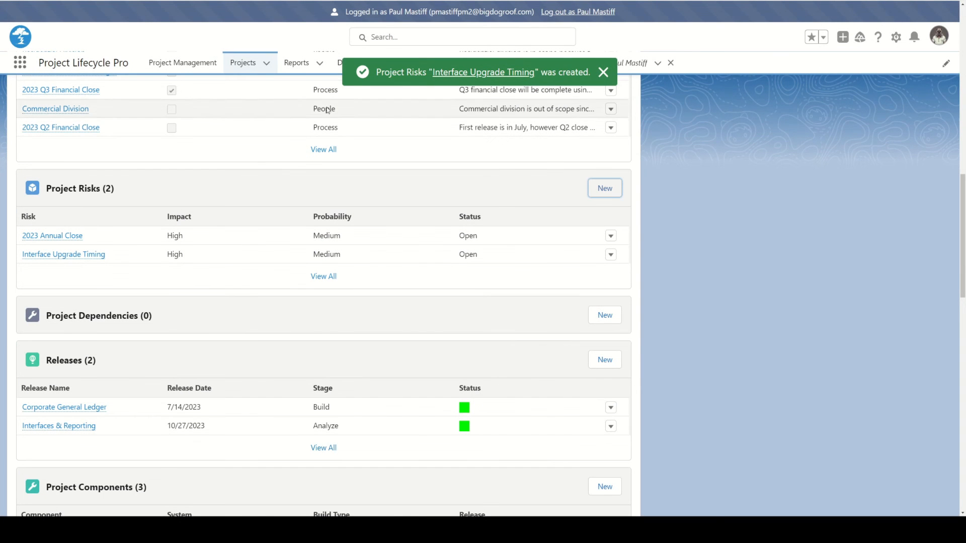
- Review the project's scope and risk lists, view the Interface Upgrade Timing risk's details, and return to the project
{"action": "mouse_move", "coordinate": [66, 255]}
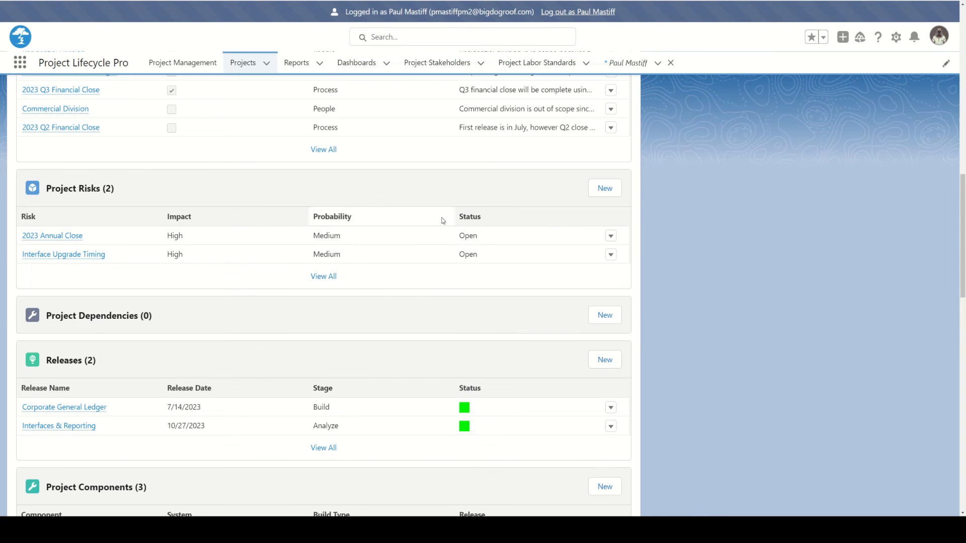
{"action": "scroll", "coordinate": [419, 255], "scroll_direction": "up", "scroll_amount": 2}
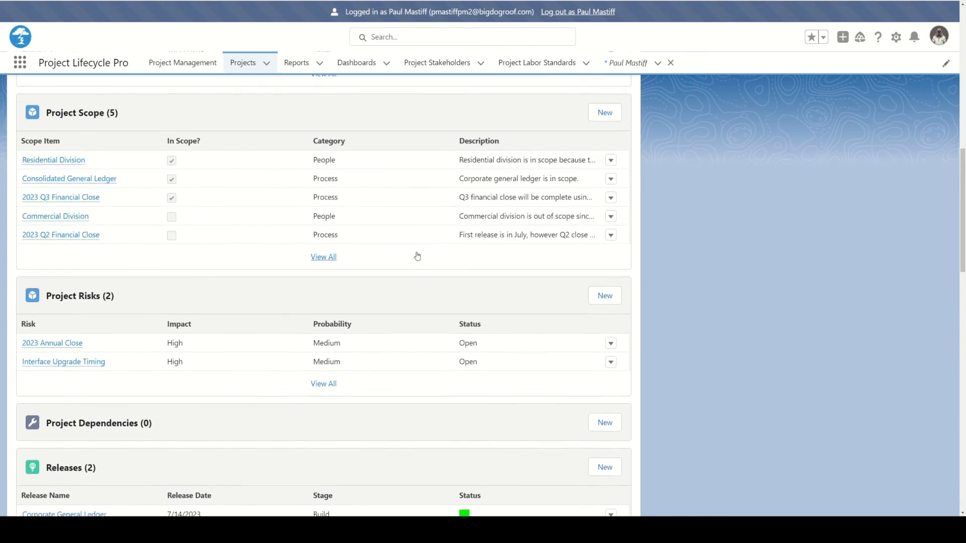
{"action": "scroll", "coordinate": [417, 256], "scroll_direction": "up", "scroll_amount": 5}
{"action": "scroll", "coordinate": [393, 244], "scroll_direction": "down", "scroll_amount": 4}
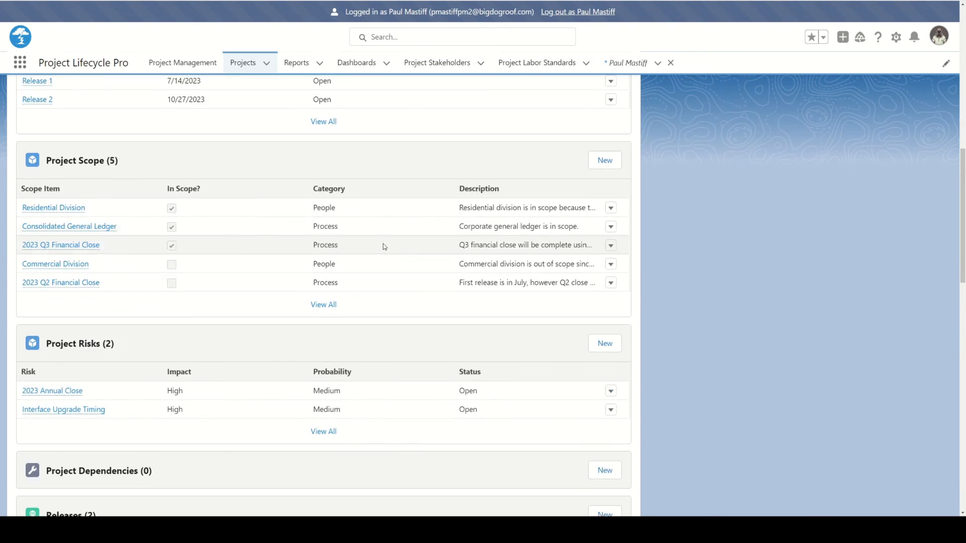
{"action": "scroll", "coordinate": [384, 246], "scroll_direction": "down", "scroll_amount": 3}
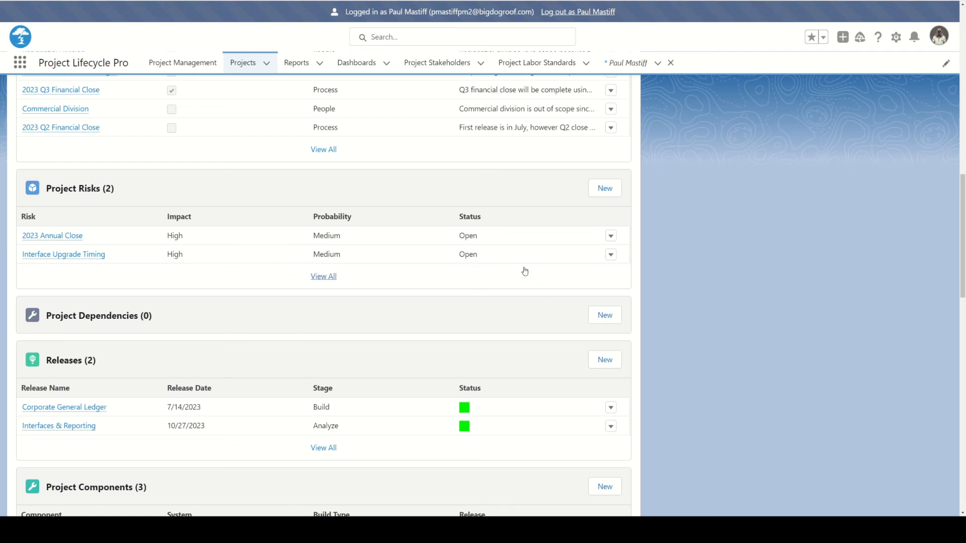
{"action": "mouse_move", "coordinate": [103, 259]}
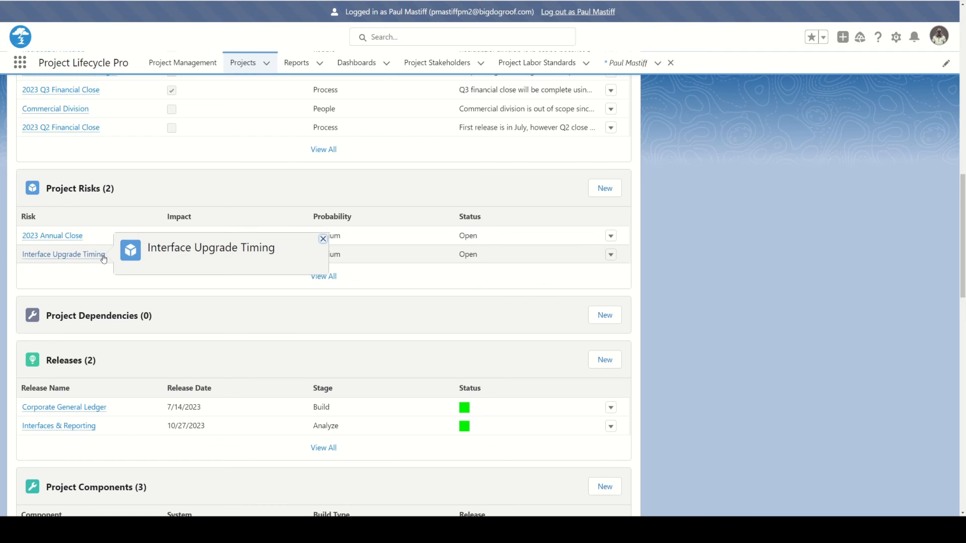
{"action": "left_click", "coordinate": [68, 256]}
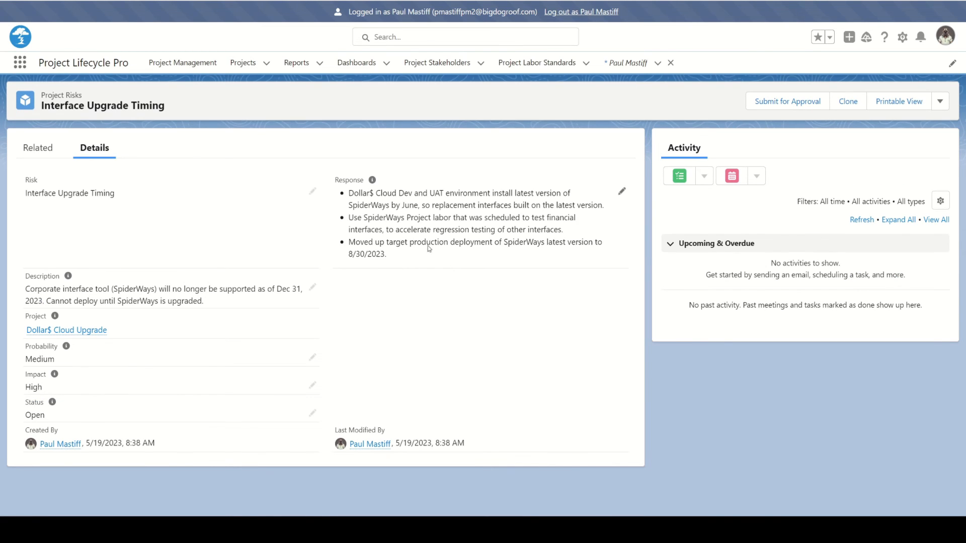
{"action": "left_click", "coordinate": [8, 1]}
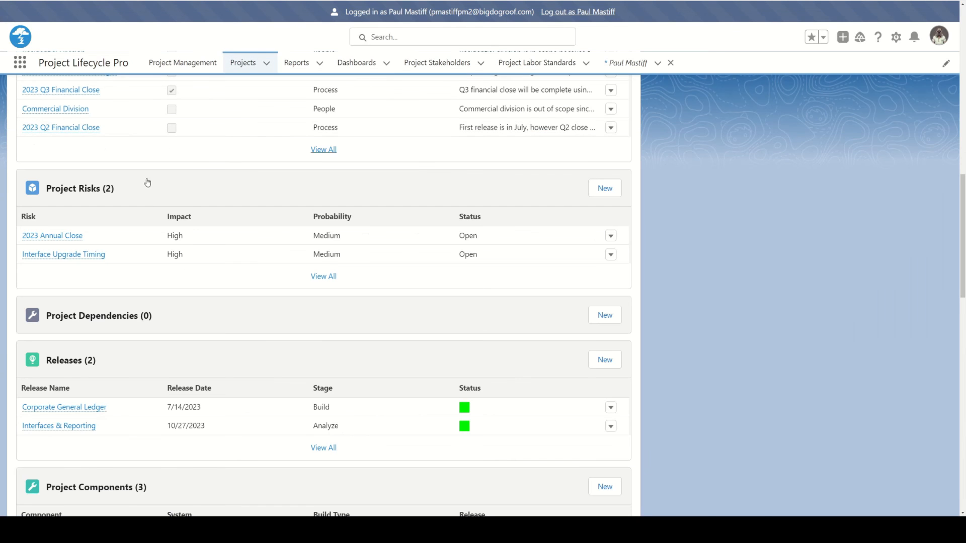